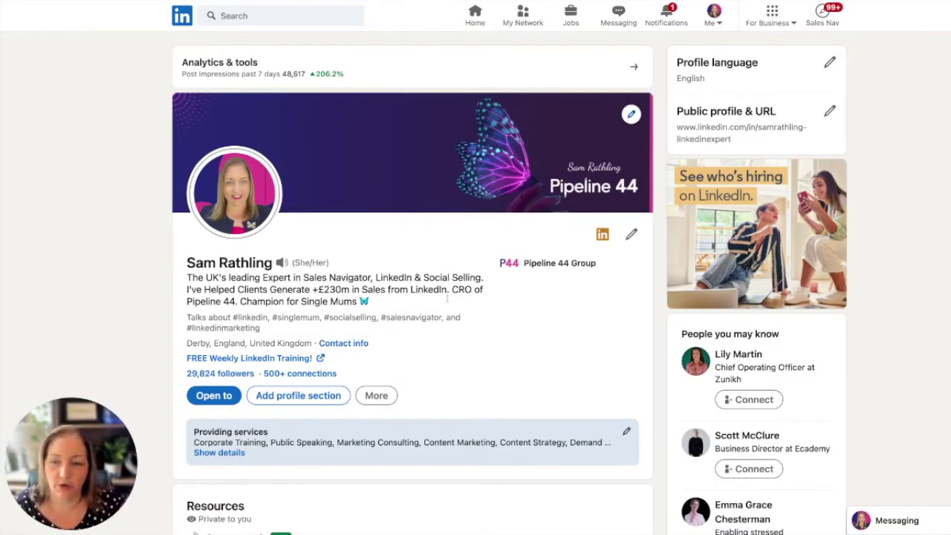
Step: Look through the Add profile section options, including the recommended sections, then close them
left_click(301, 396)
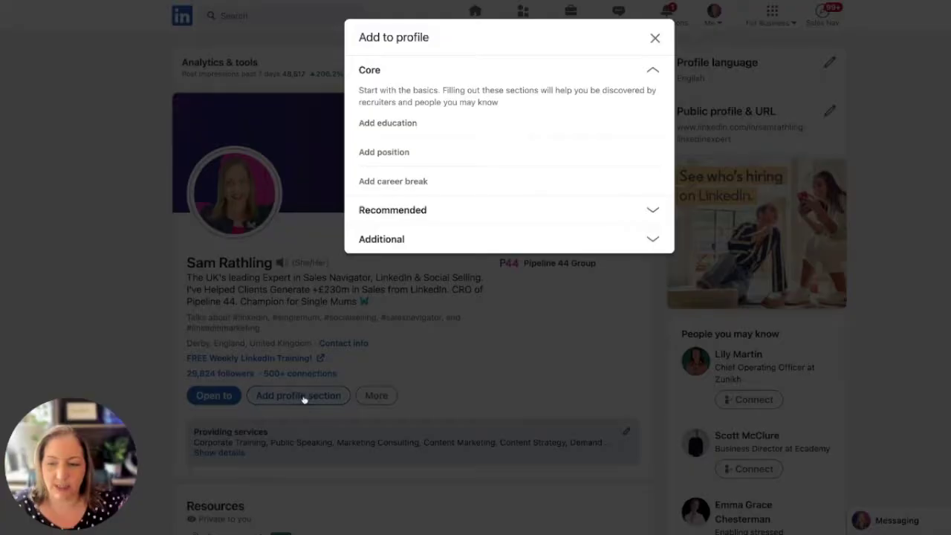
left_click(487, 212)
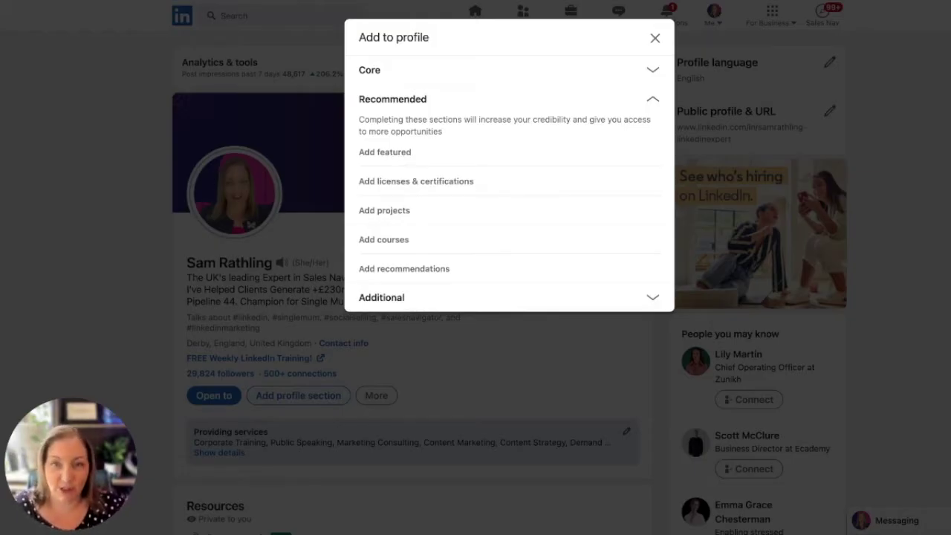
left_click(655, 38)
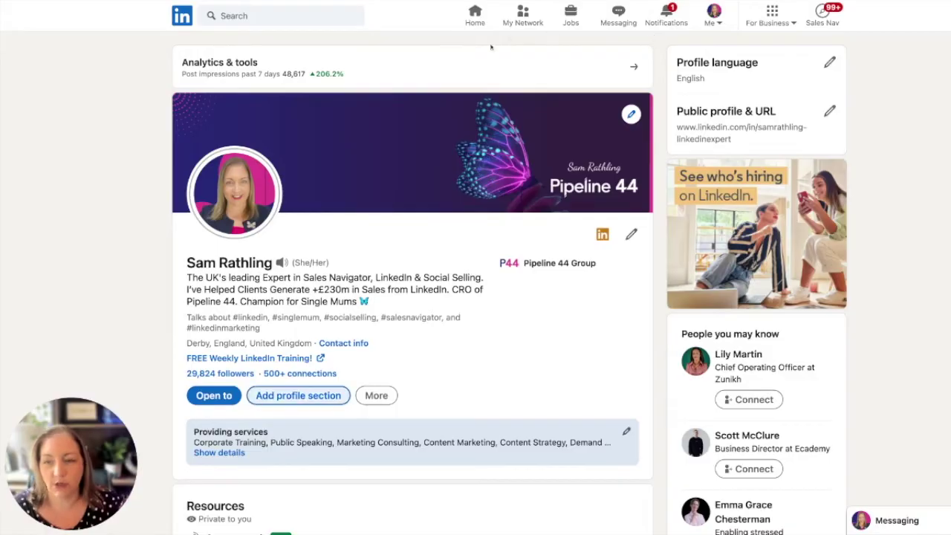
Step: Scroll down the profile to the Featured section with its three training links
scroll(505, 266, "down", 5)
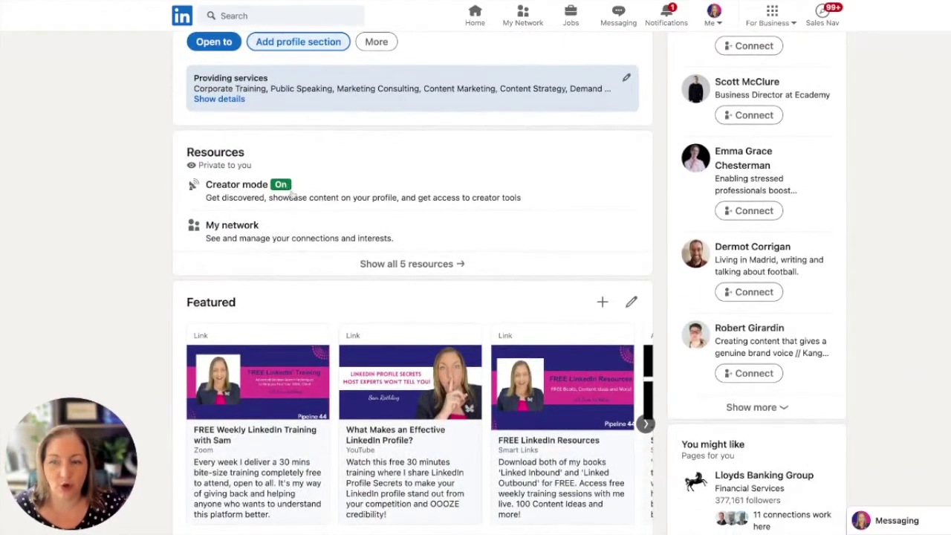
scroll(318, 281, "down", 2)
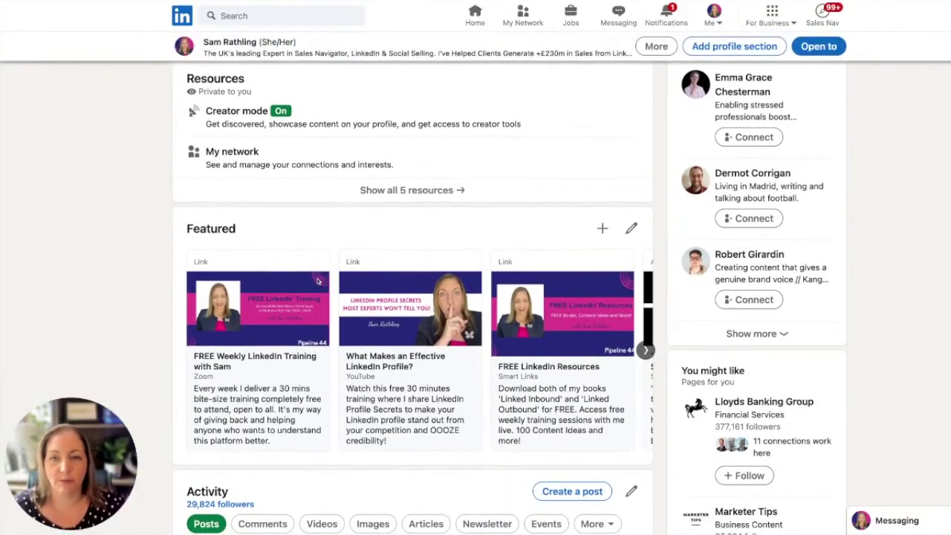
scroll(320, 281, "down", 2)
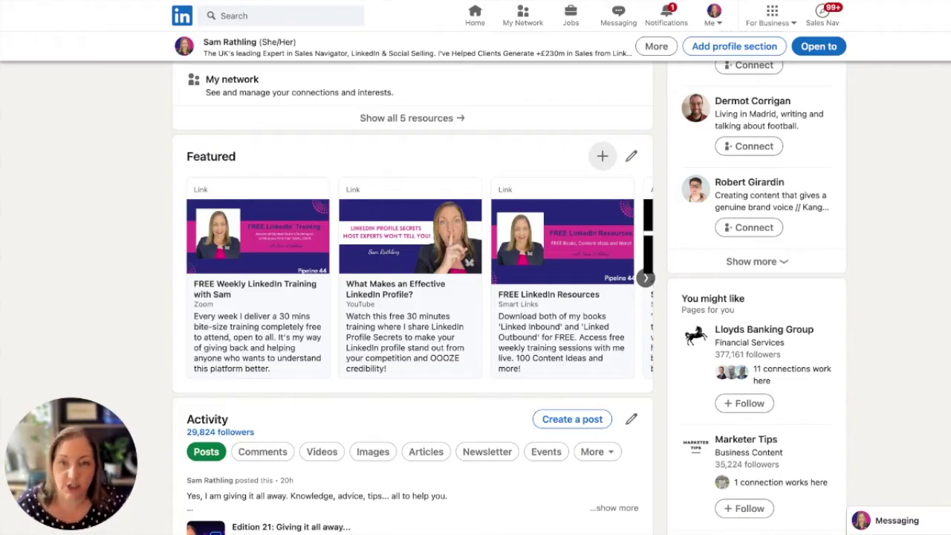
Step: Feature the post 'How to switch off from work when on holiday' through Add a post
left_click(602, 156)
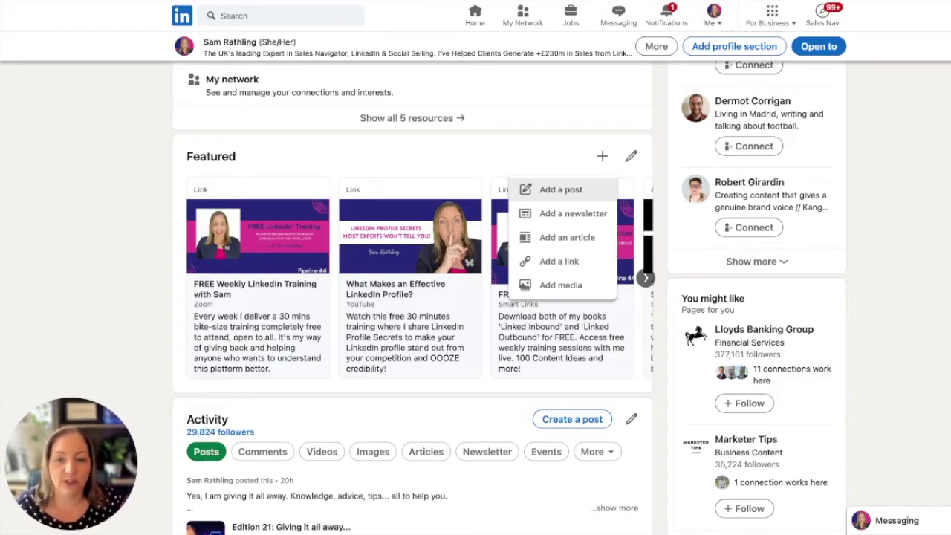
left_click(561, 190)
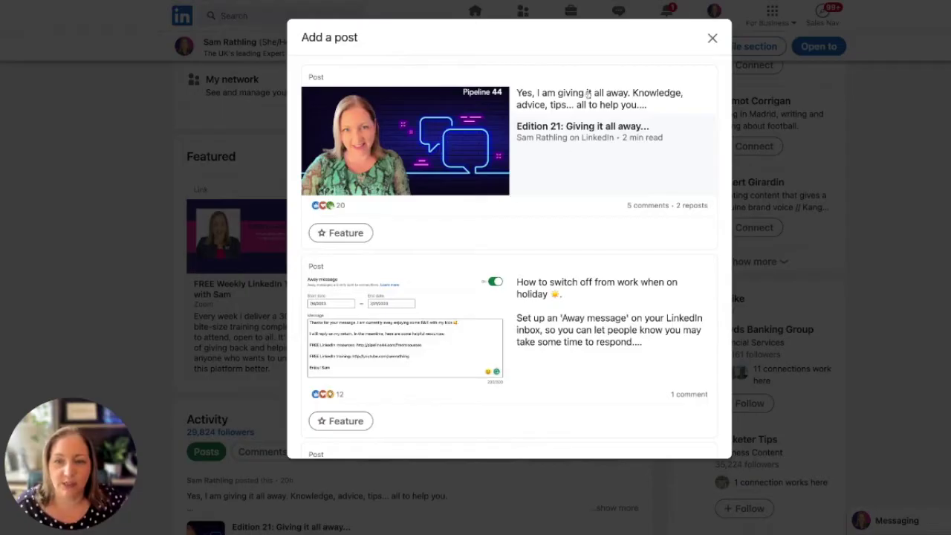
scroll(549, 187, "down", 3)
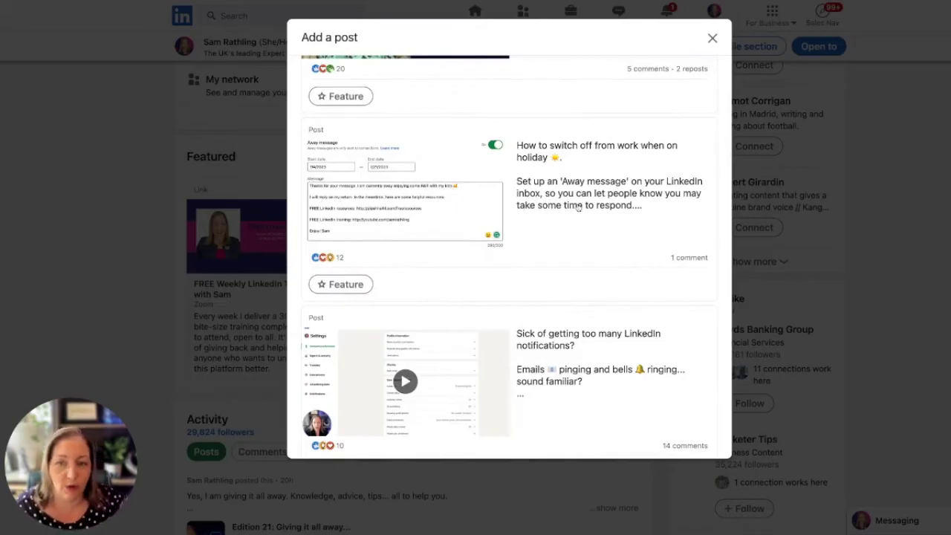
left_click(348, 288)
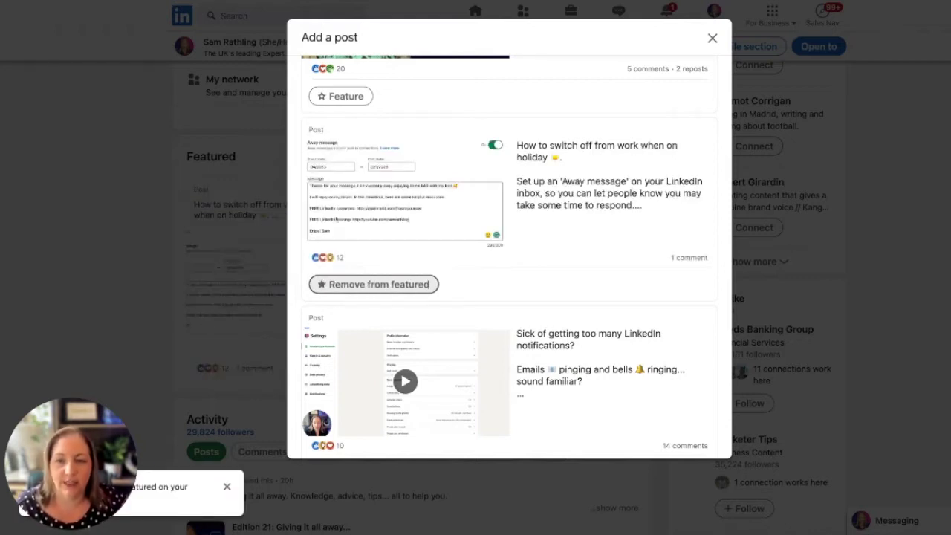
left_click(227, 489)
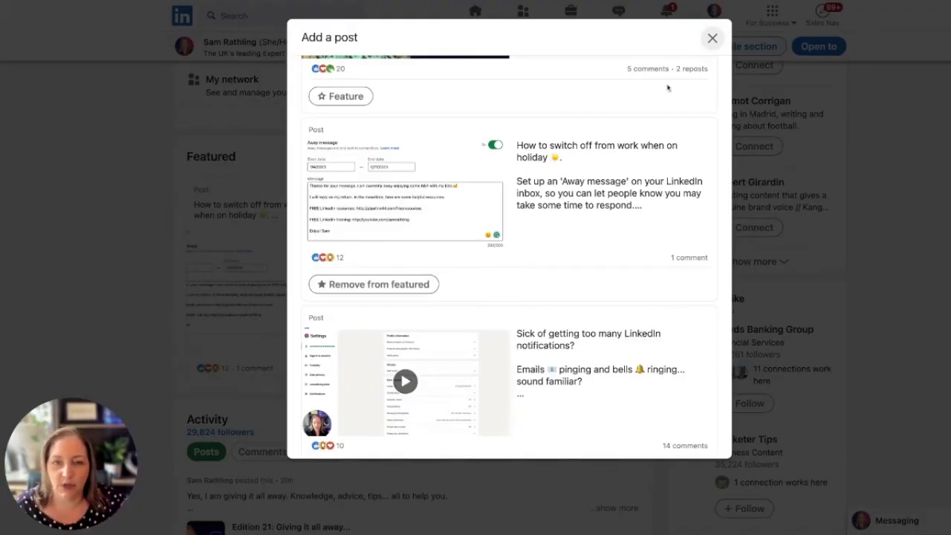
left_click(711, 38)
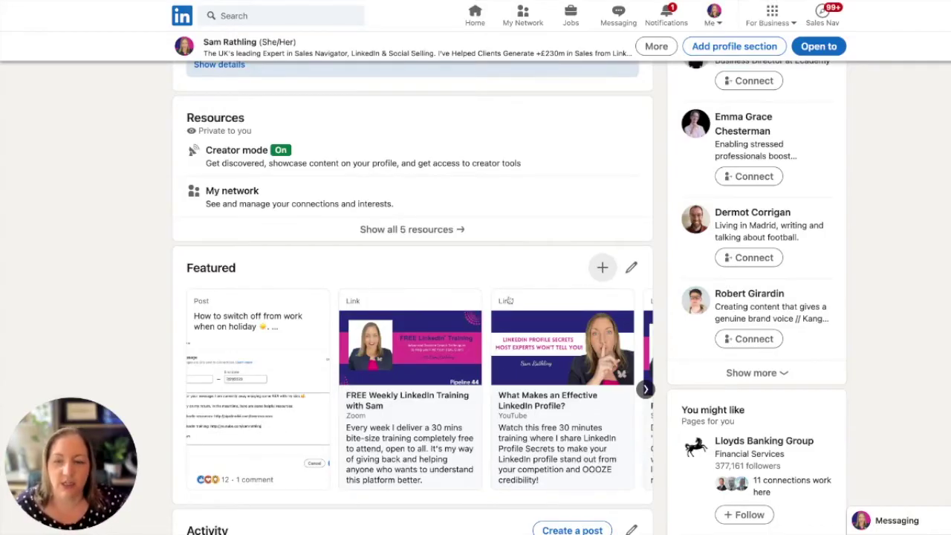
Step: Remove the holiday away-message post from Featured and go back to the profile
left_click(632, 268)
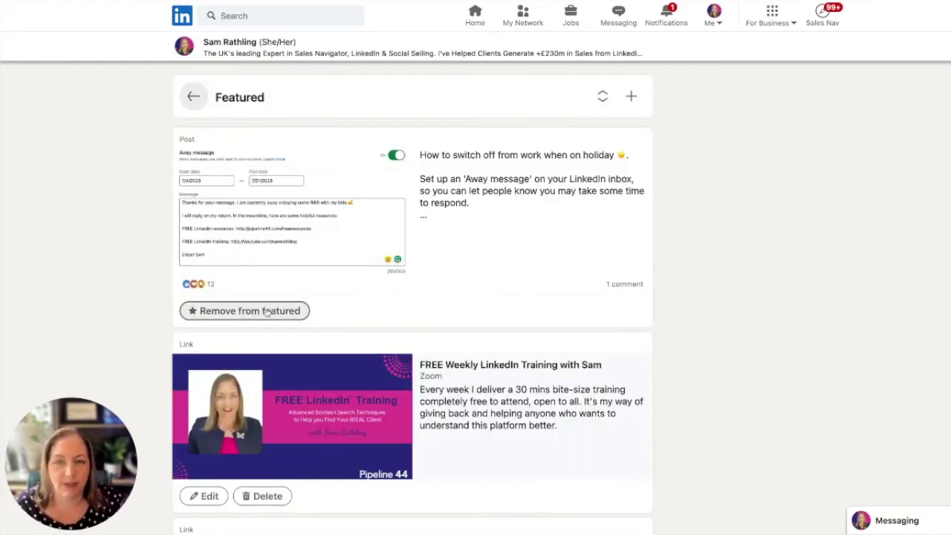
left_click(266, 312)
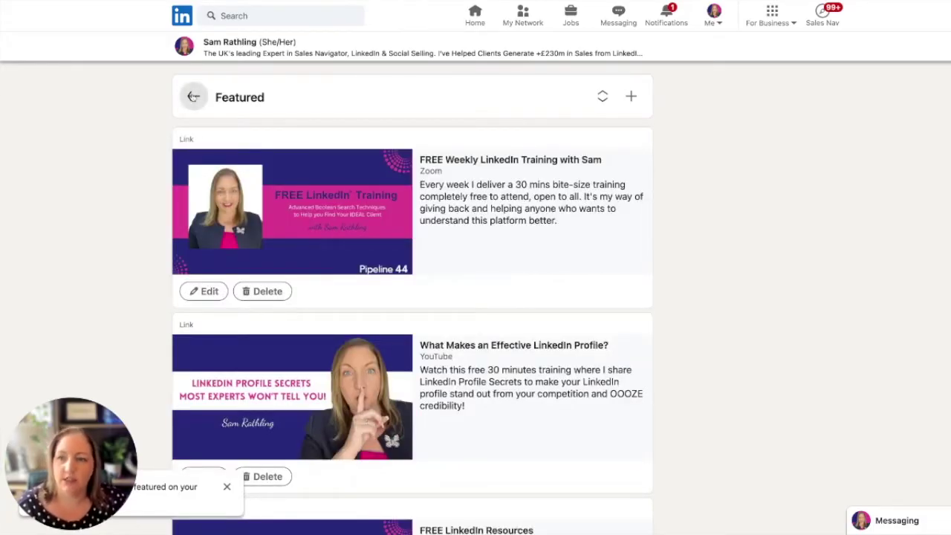
left_click(194, 97)
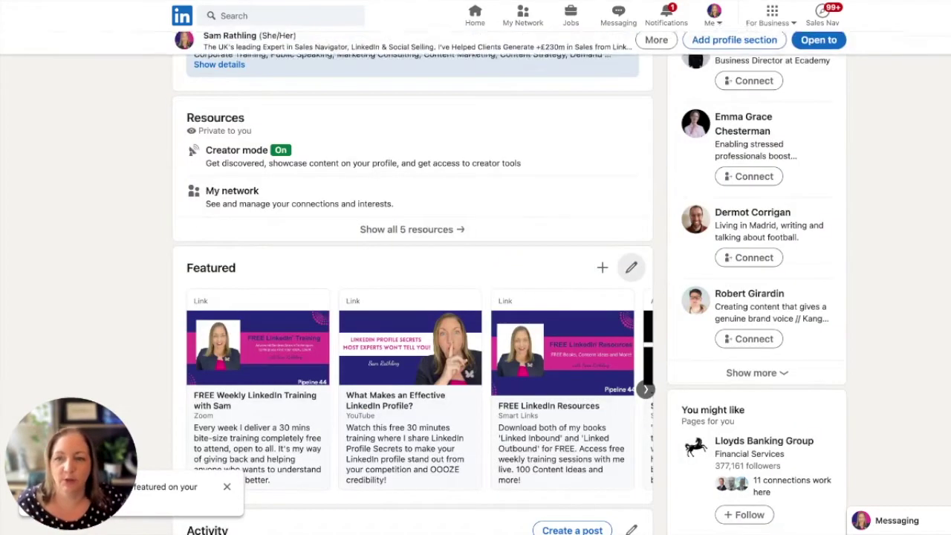
Step: Choose Add an article from the Featured section's + menu to list featurable articles
scroll(577, 286, "down", 1)
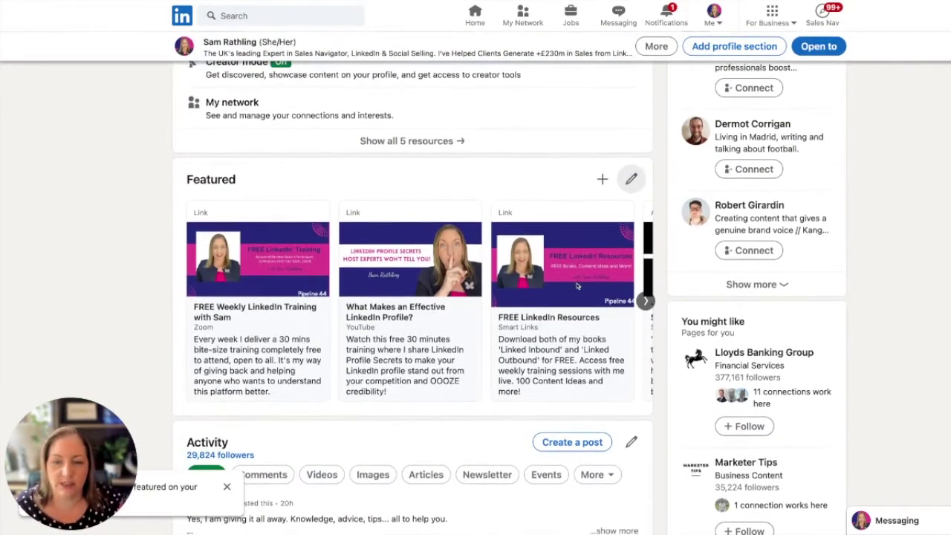
left_click(602, 180)
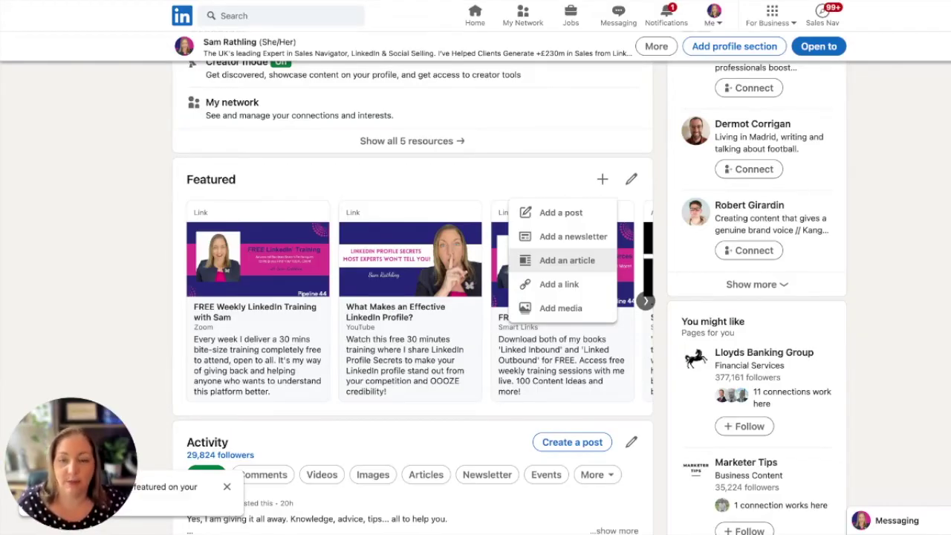
left_click(567, 260)
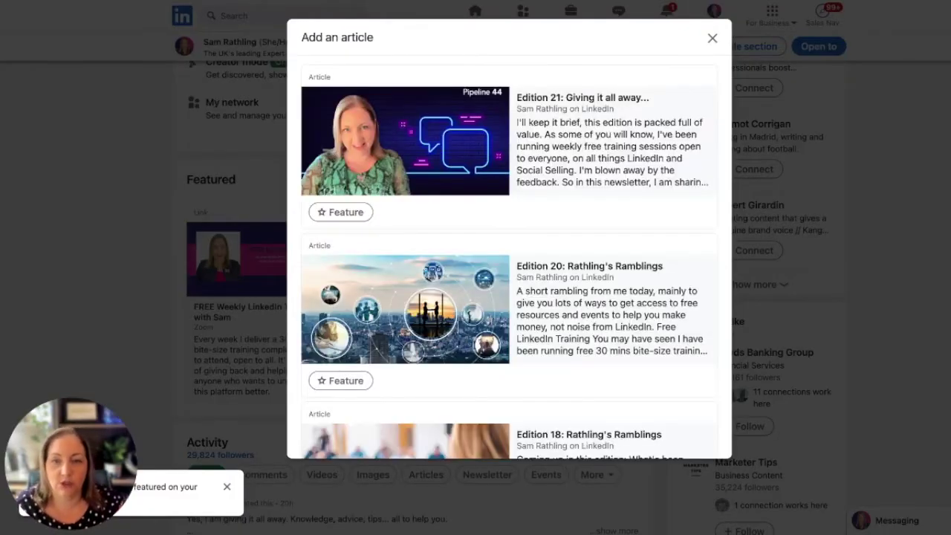
Step: Feature 'The 7 Day Hack: How to Never Run Out of Content Ideas' and open the Featured list
scroll(509, 257, "down", 3)
scroll(509, 257, "down", 5)
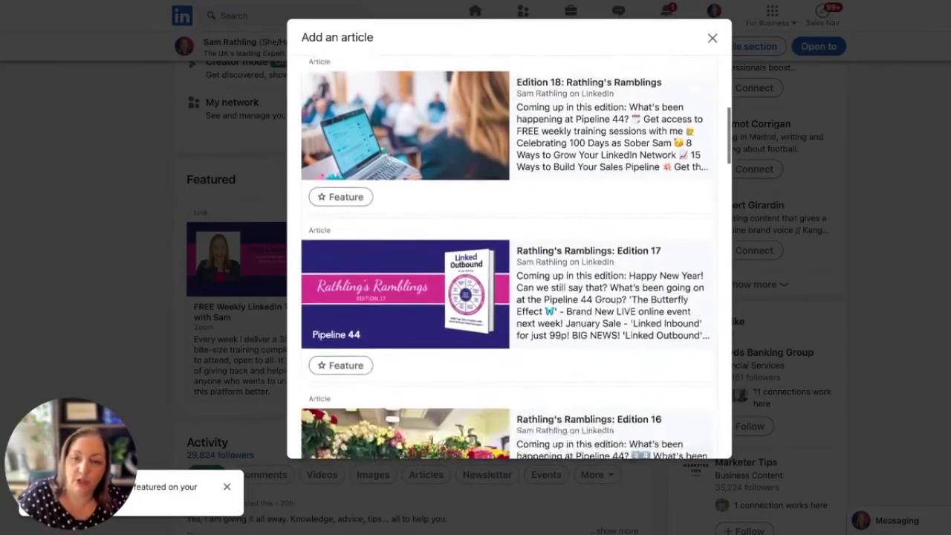
scroll(509, 256, "down", 10)
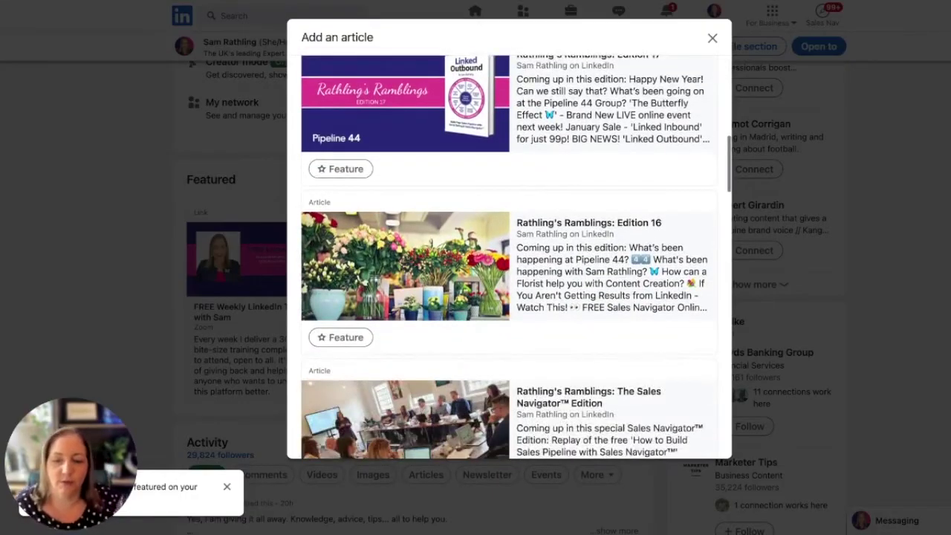
scroll(509, 256, "down", 5)
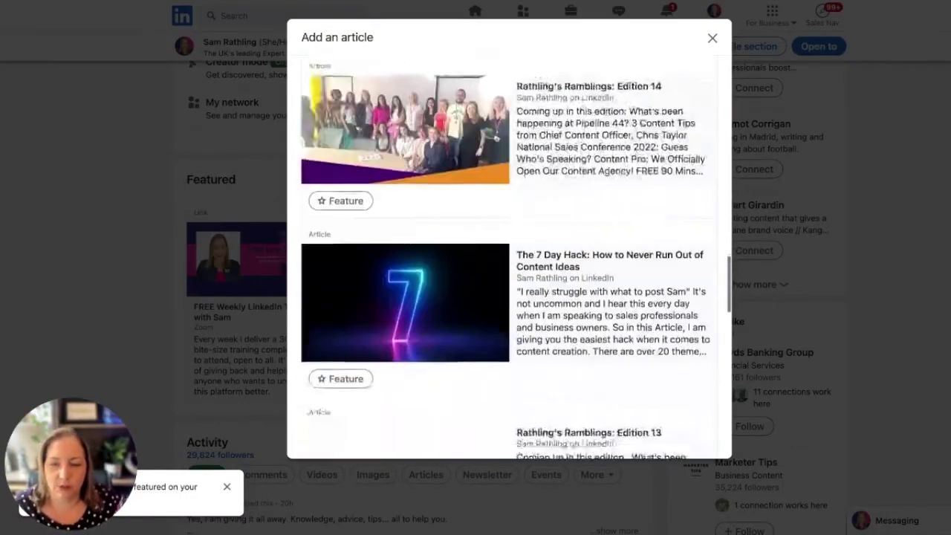
scroll(509, 257, "up", 3)
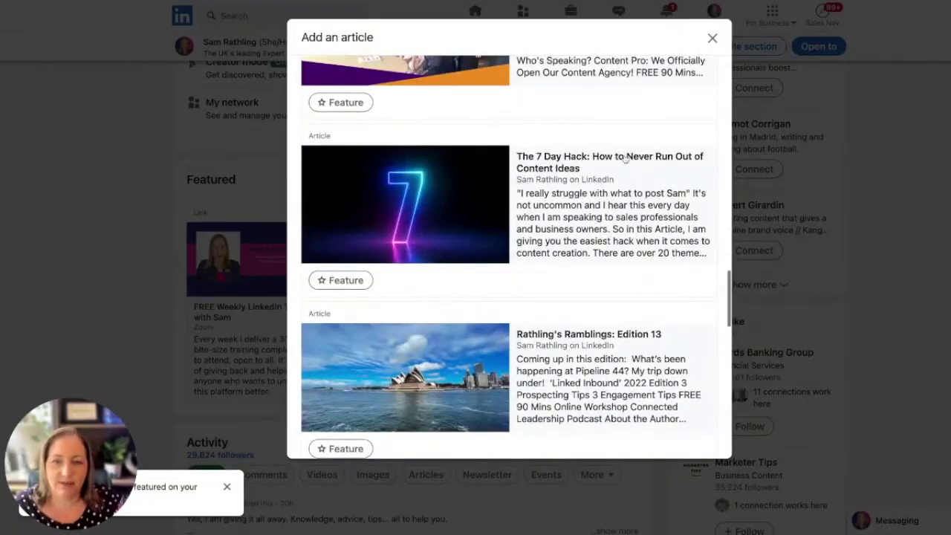
left_click(344, 281)
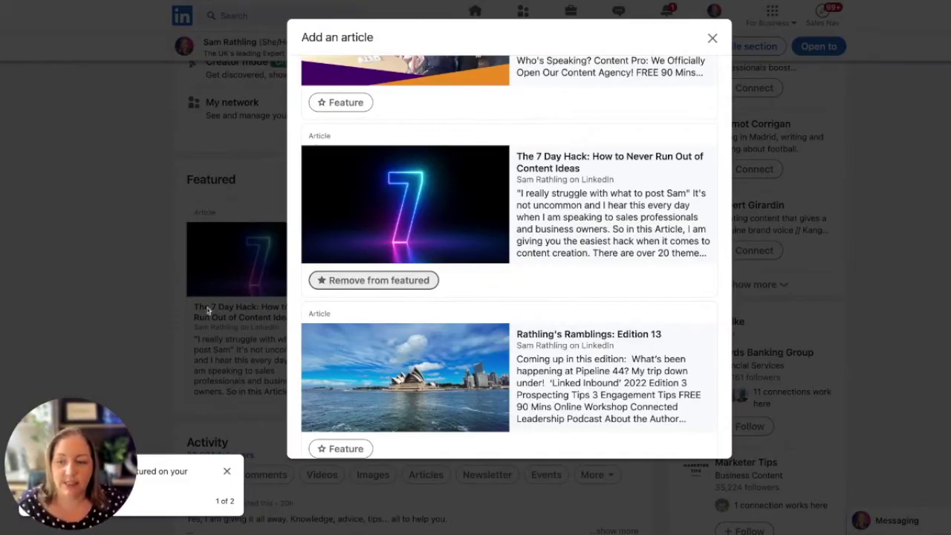
left_click(712, 37)
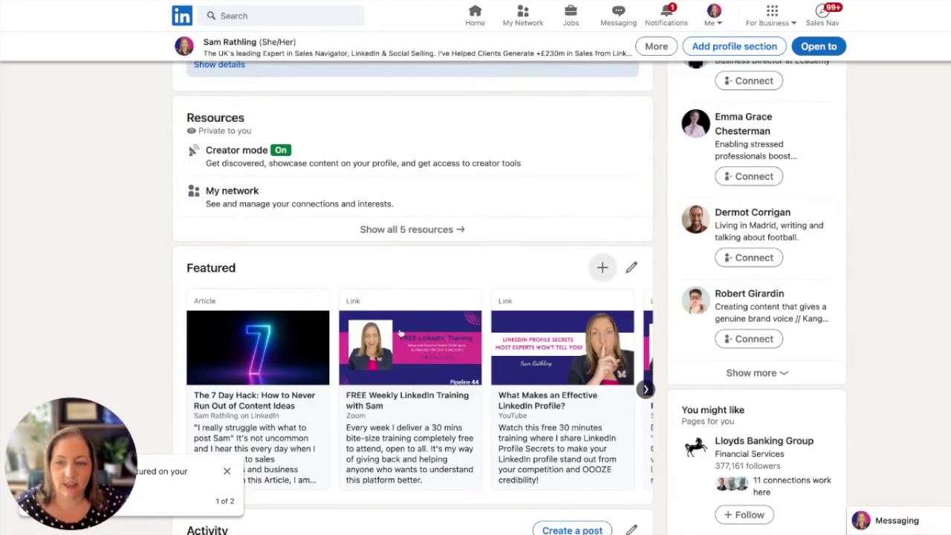
scroll(260, 116, "down", 5)
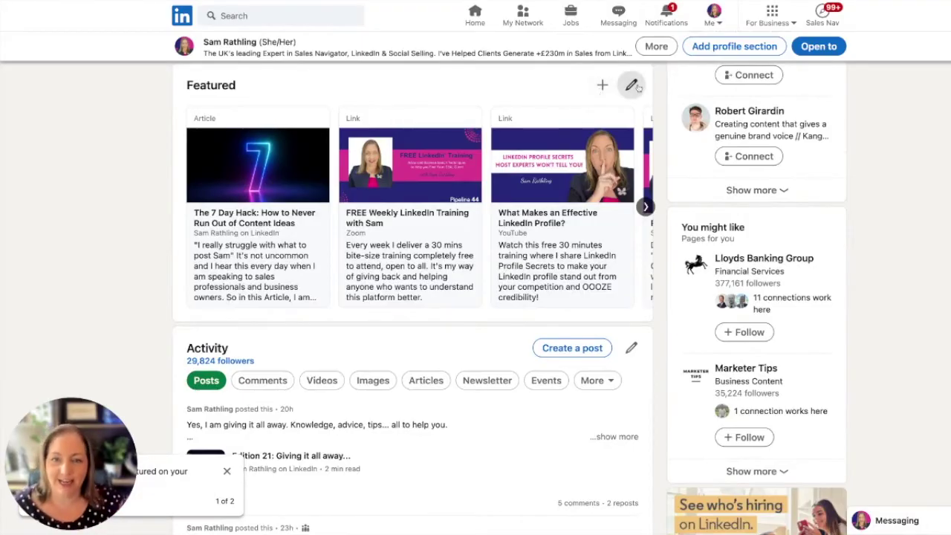
left_click(631, 85)
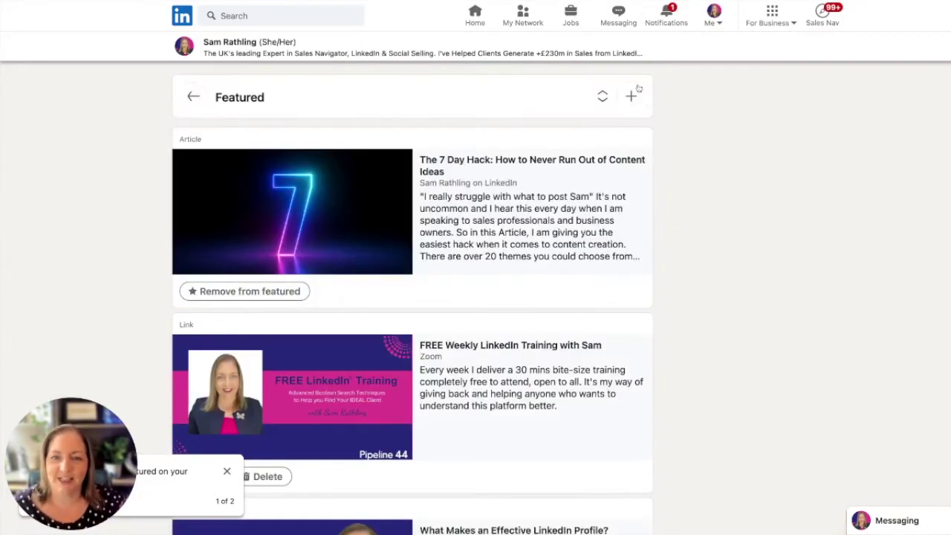
Step: Remove The 7 Day Hack article from Featured and return to the profile
left_click(248, 298)
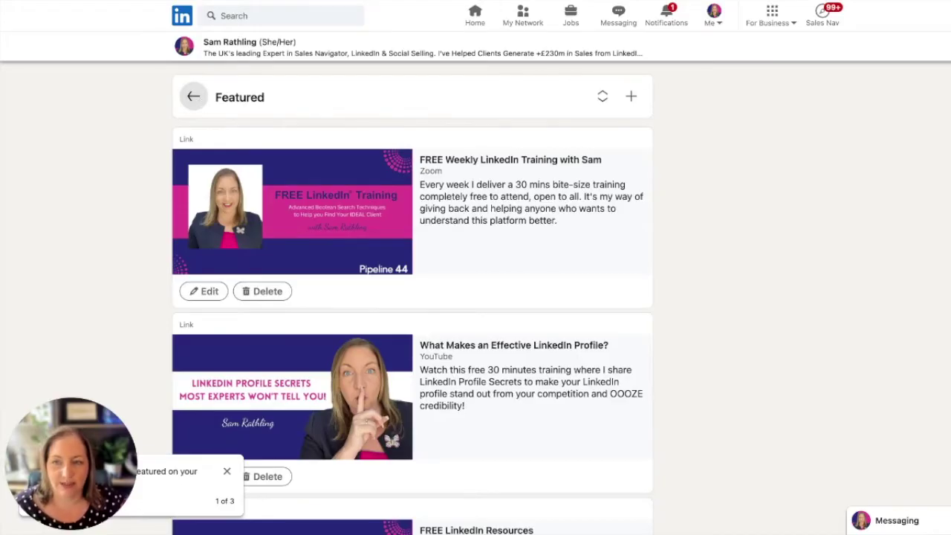
left_click(193, 97)
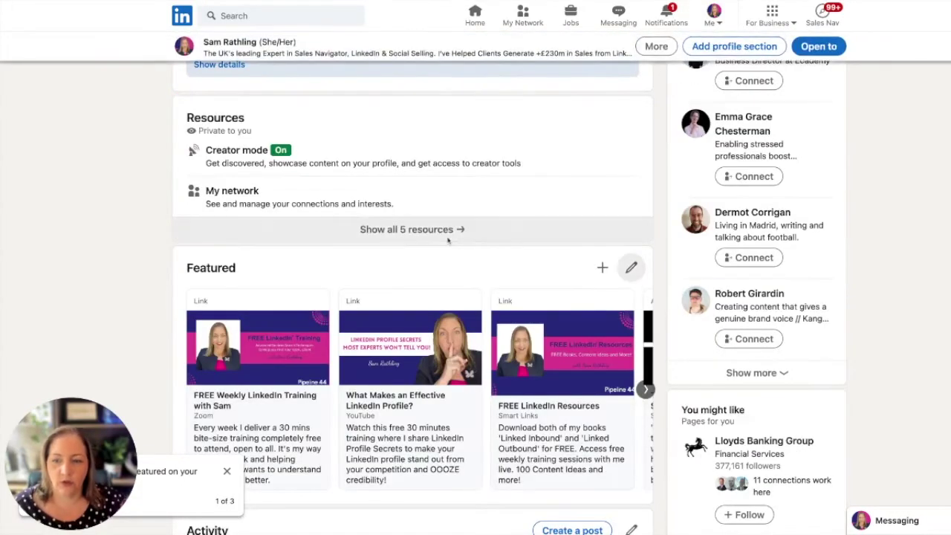
scroll(449, 240, "down", 2)
left_click(603, 113)
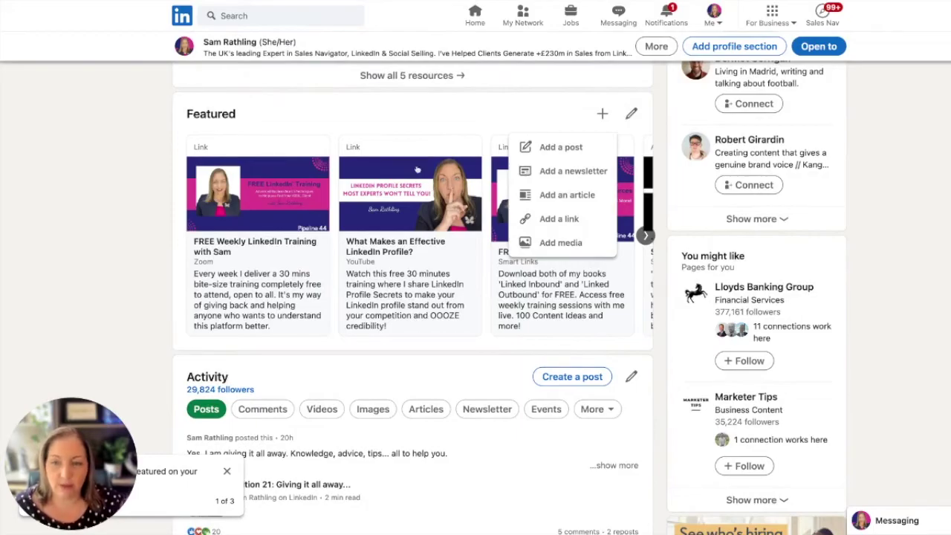
left_click(557, 218)
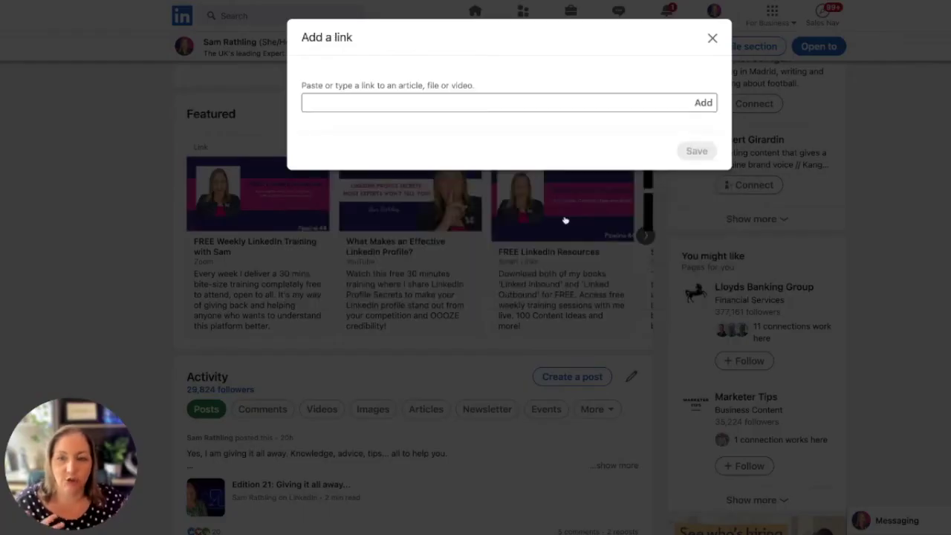
left_click(430, 107)
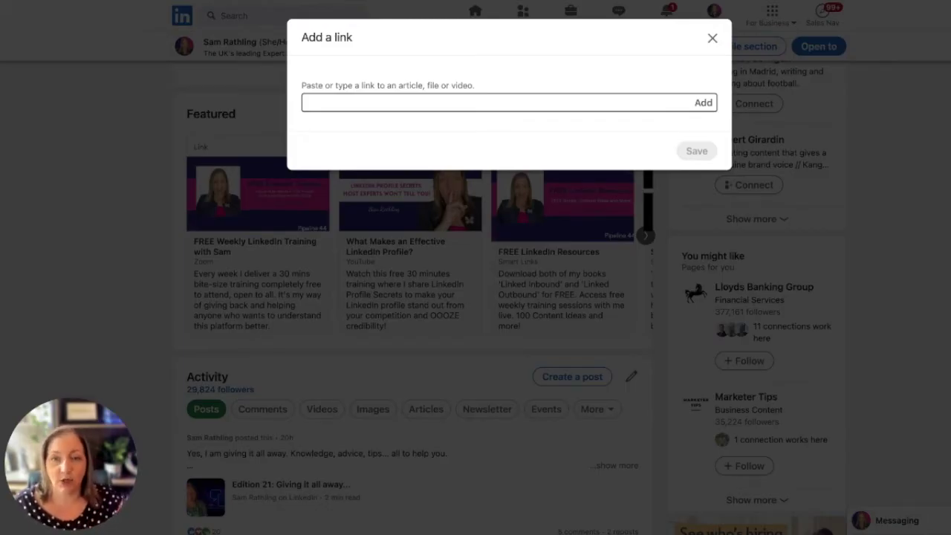
left_click(712, 38)
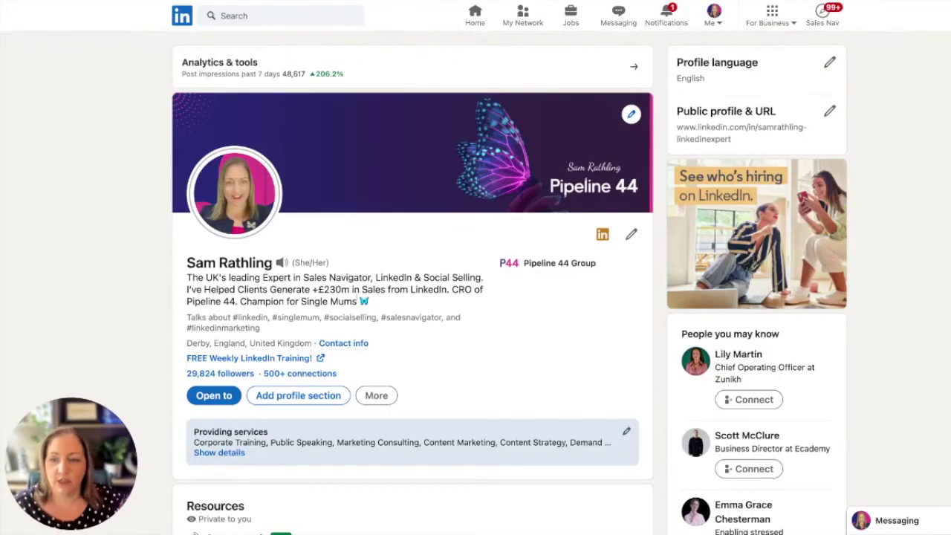
Step: Advance the Featured carousel twice to show The 7 Habits and The Butterfly Effect items
scroll(402, 267, "down", 7)
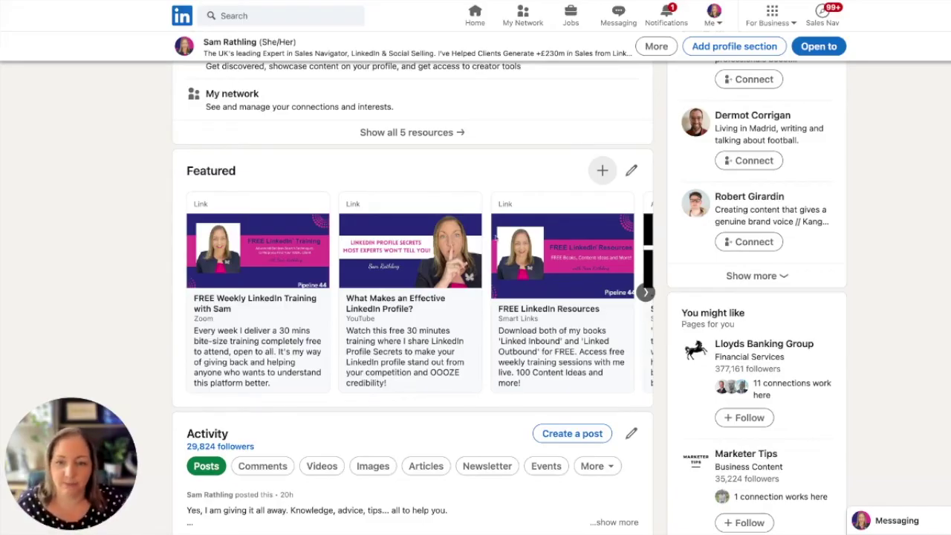
left_click(646, 292)
left_click(646, 292)
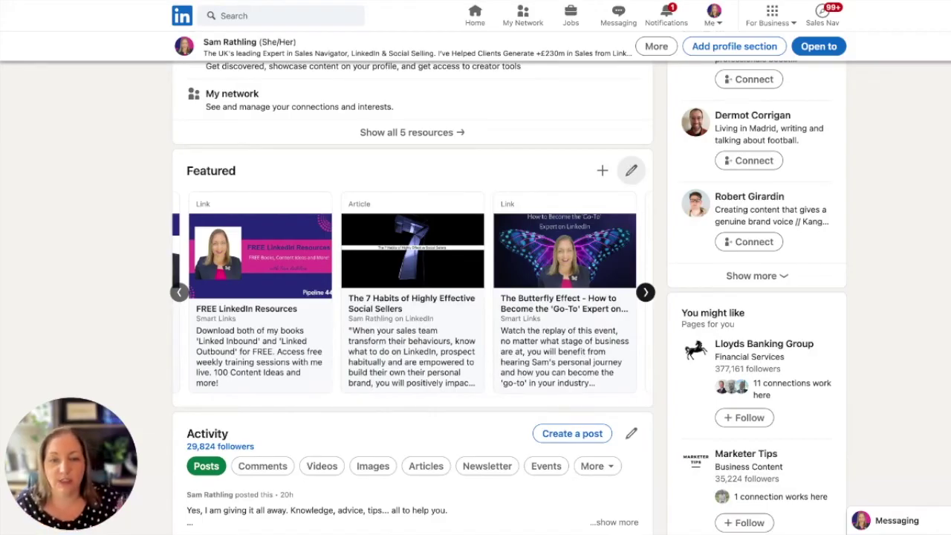
left_click(632, 171)
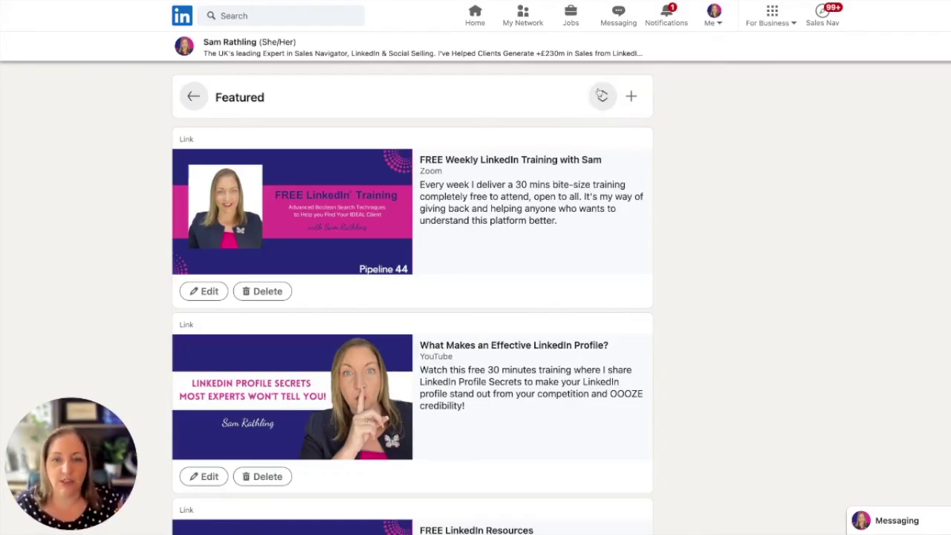
Step: Move 'What Makes an Effective LinkedIn Profile?' to the top of Reorder, then back to second
left_click(602, 95)
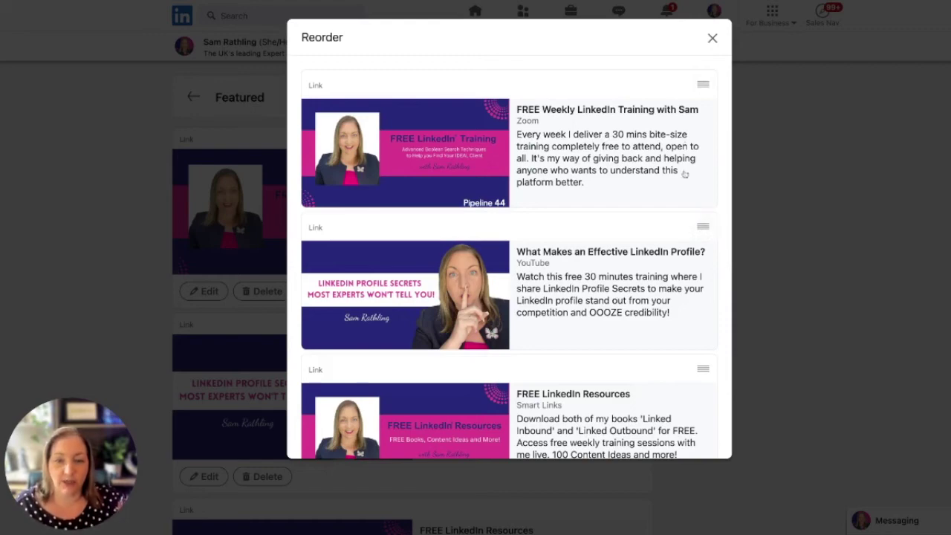
left_click_drag(703, 227, 703, 83)
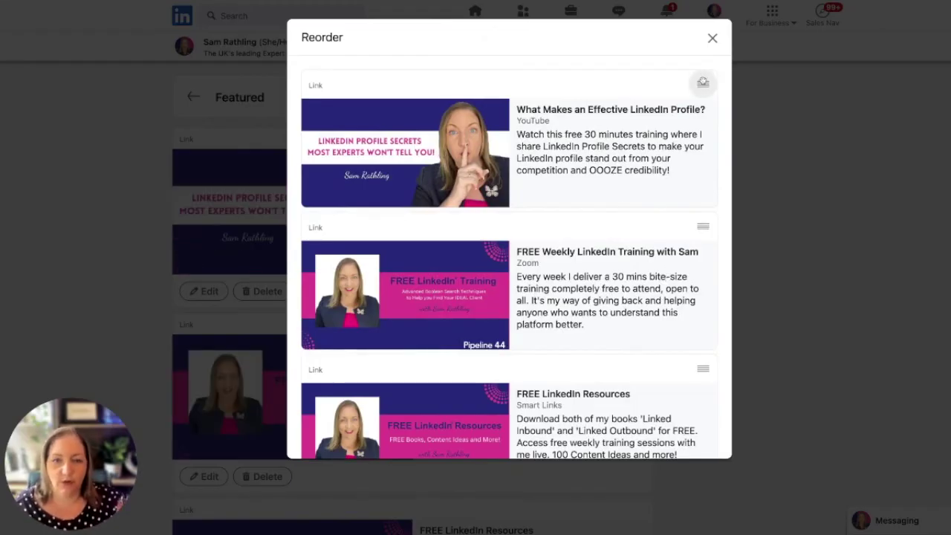
left_click(703, 83)
key("Down")
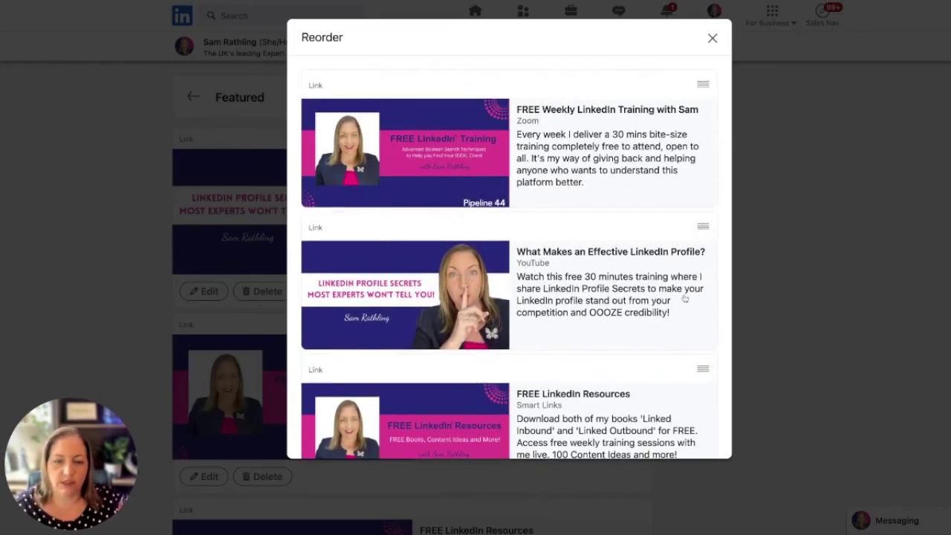
Step: Scroll through the reorder list, close it, and go back to the profile page
scroll(685, 297, "down", 2)
scroll(685, 297, "down", 7)
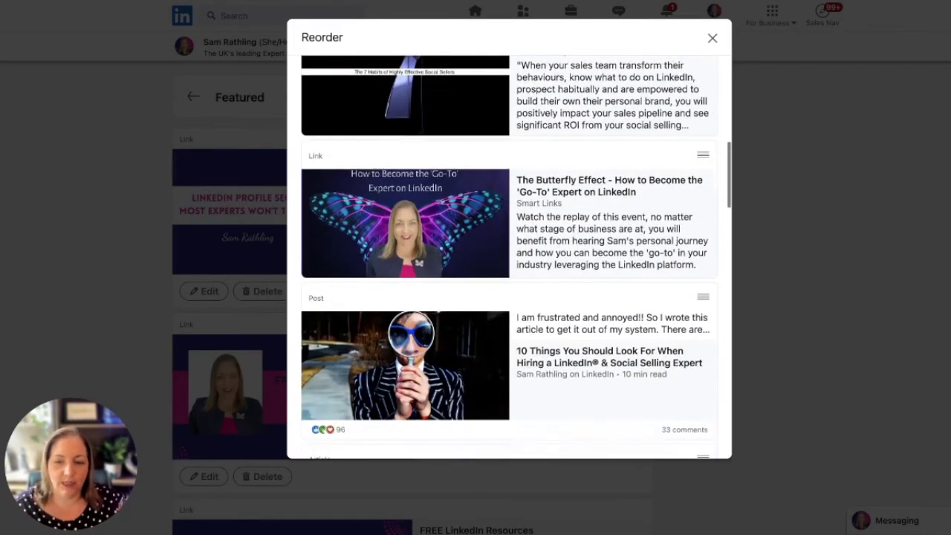
scroll(509, 257, "down", 3)
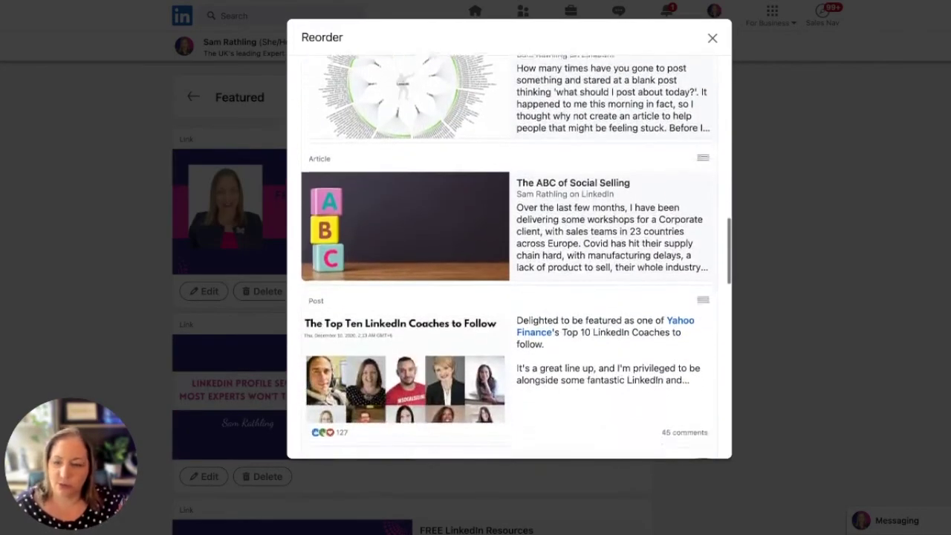
scroll(632, 282, "down", 2)
scroll(628, 292, "down", 2)
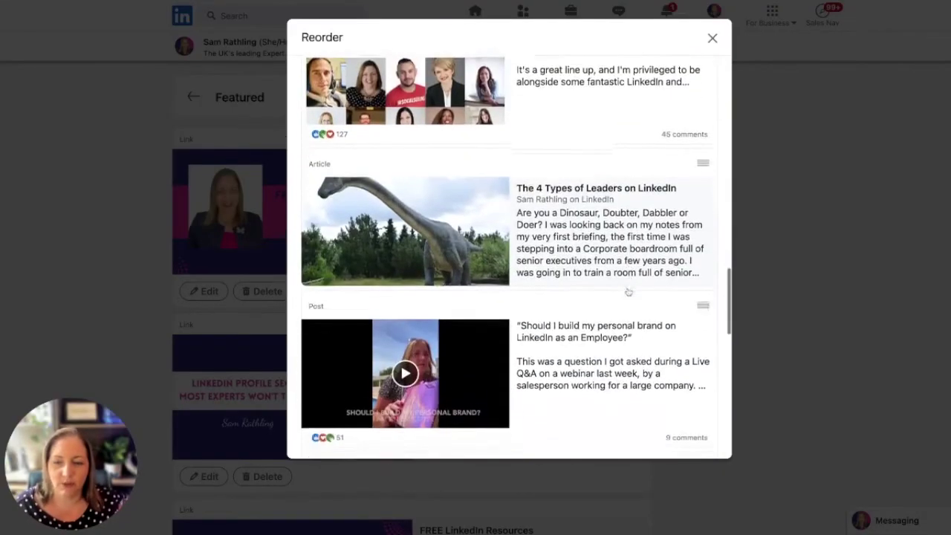
scroll(628, 292, "down", 5)
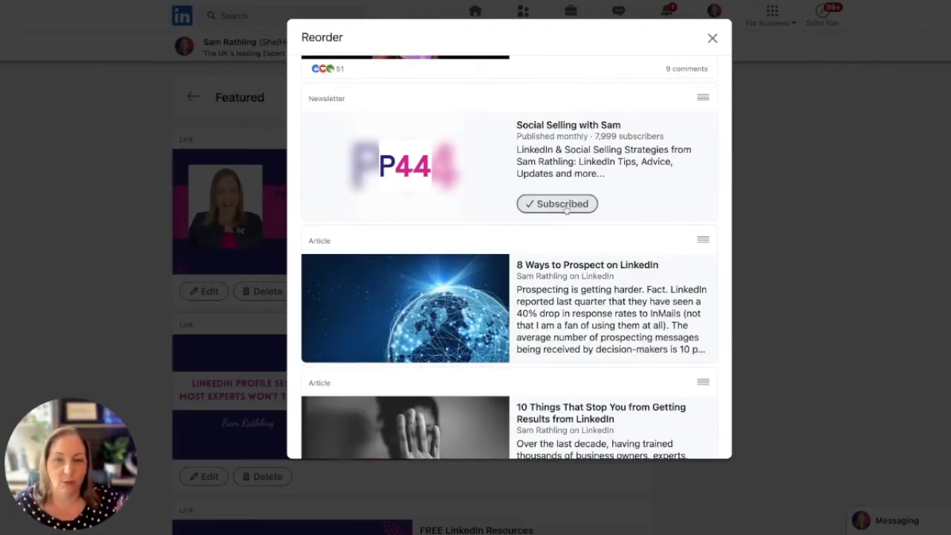
scroll(634, 224, "down", 4)
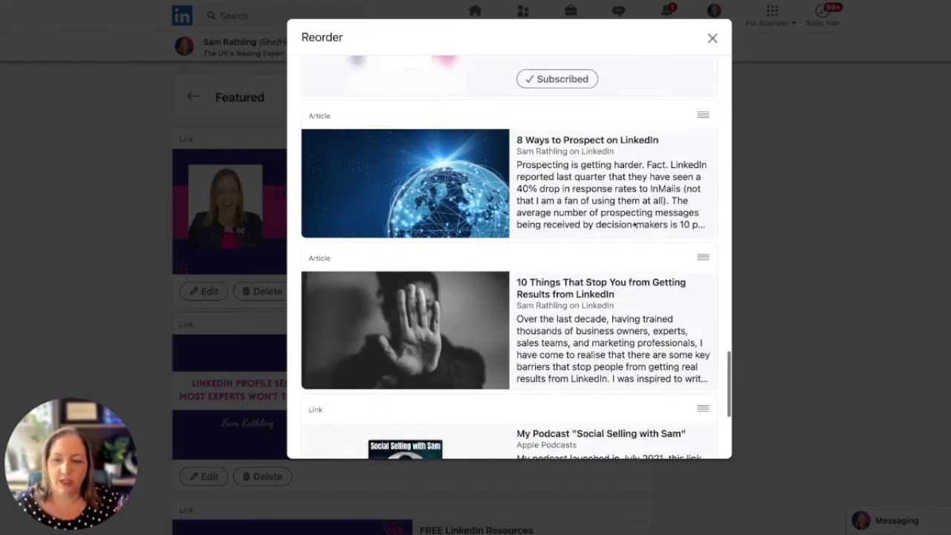
scroll(634, 224, "down", 1)
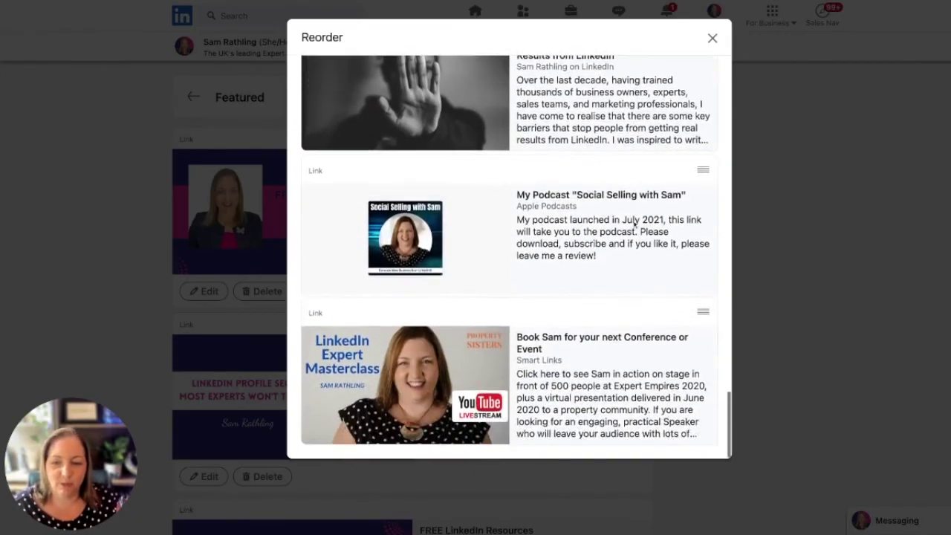
left_click(712, 38)
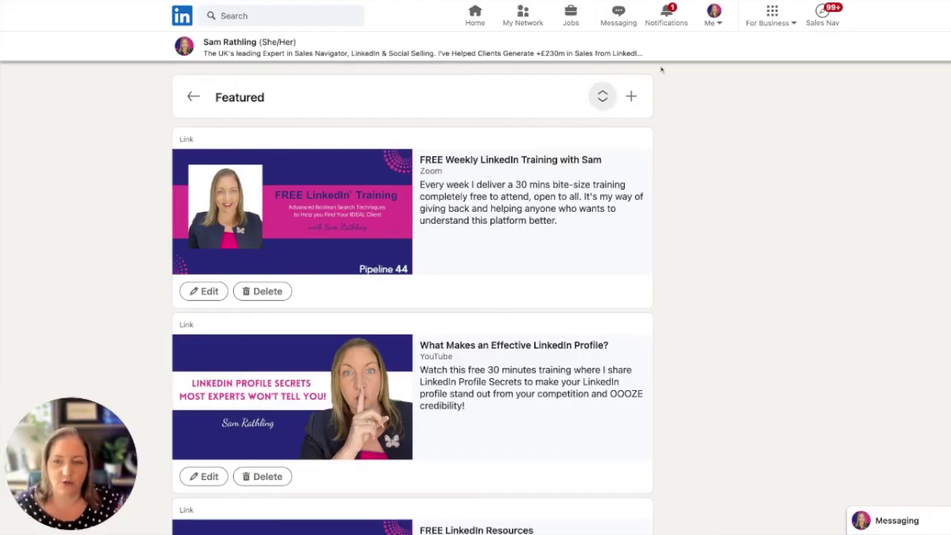
left_click(200, 103)
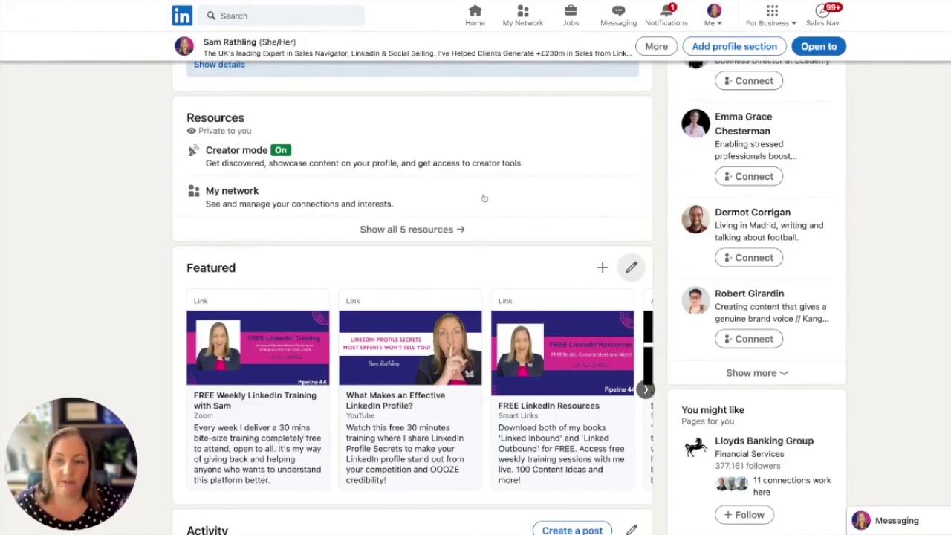
Step: Scroll to Featured to confirm it starts with 'FREE Weekly LinkedIn Training with Sam'
scroll(484, 197, "down", 2)
scroll(483, 198, "up", 1)
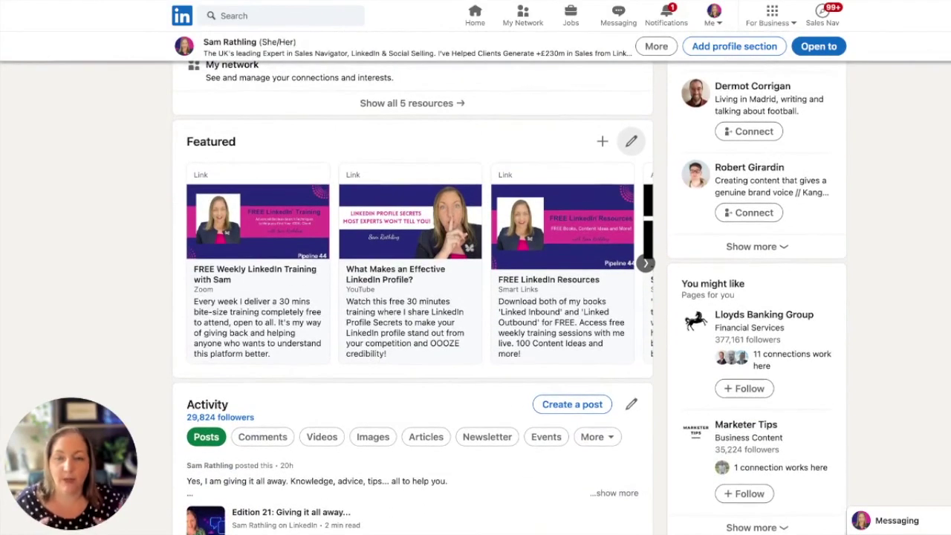